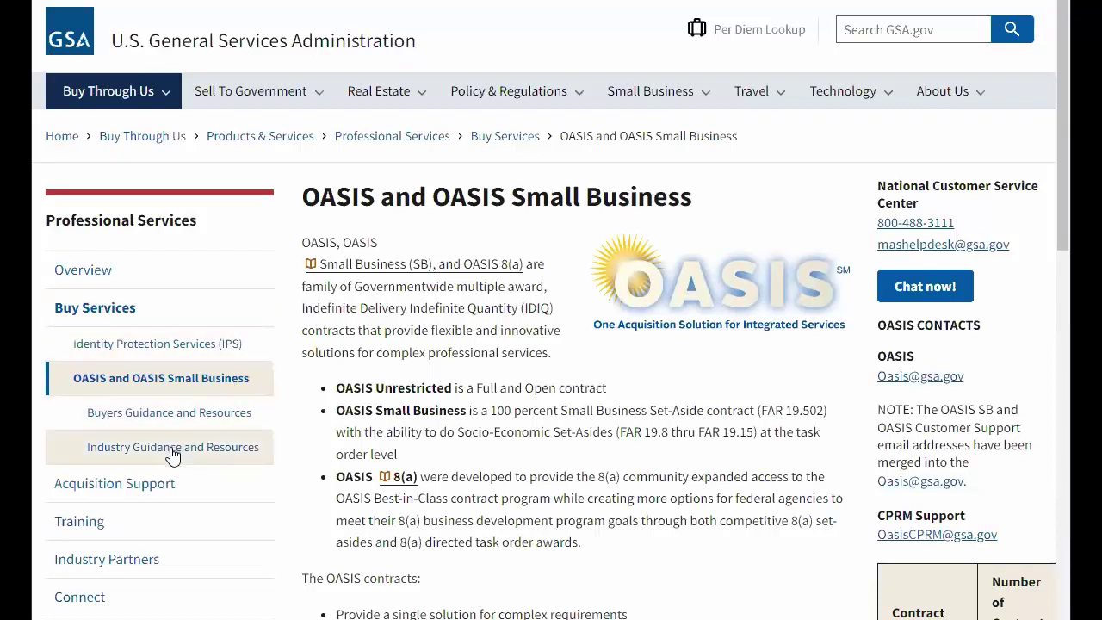
Step: Open the OASIS Industry Guidance and Resources page and expand its Symphony Procurement Suite section
scroll(449, 458, "down", 3)
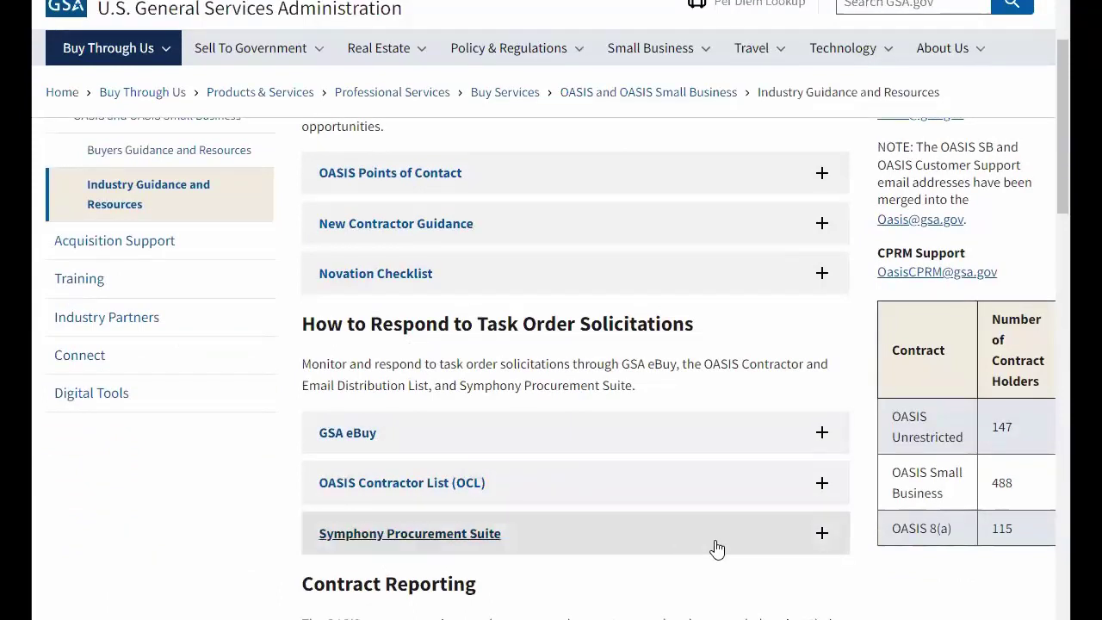
left_click(826, 537)
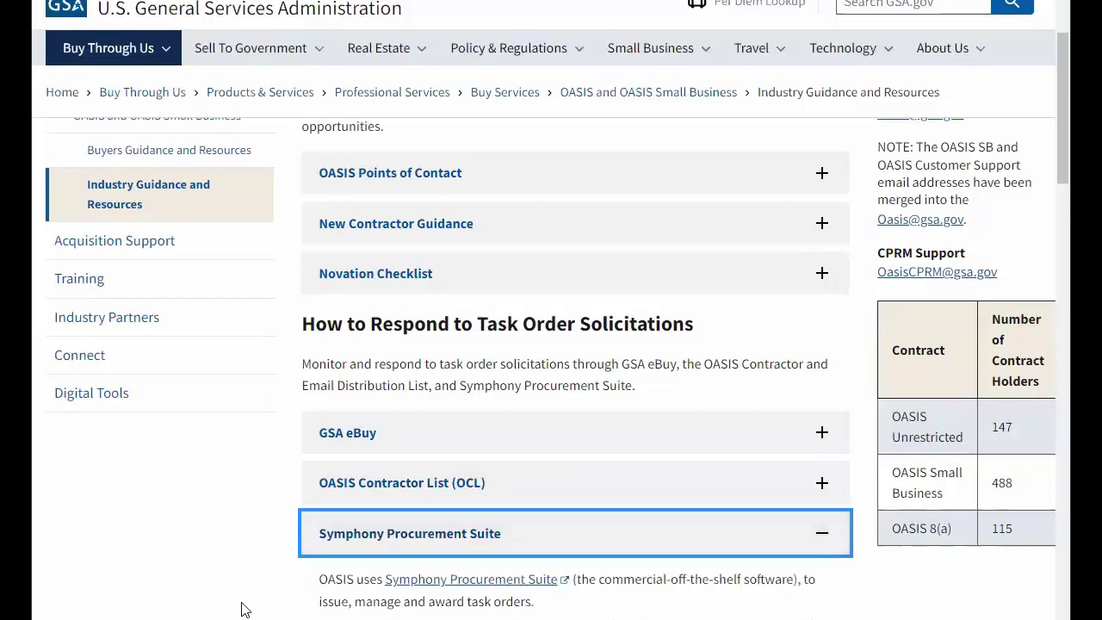
scroll(242, 605, "down", 5)
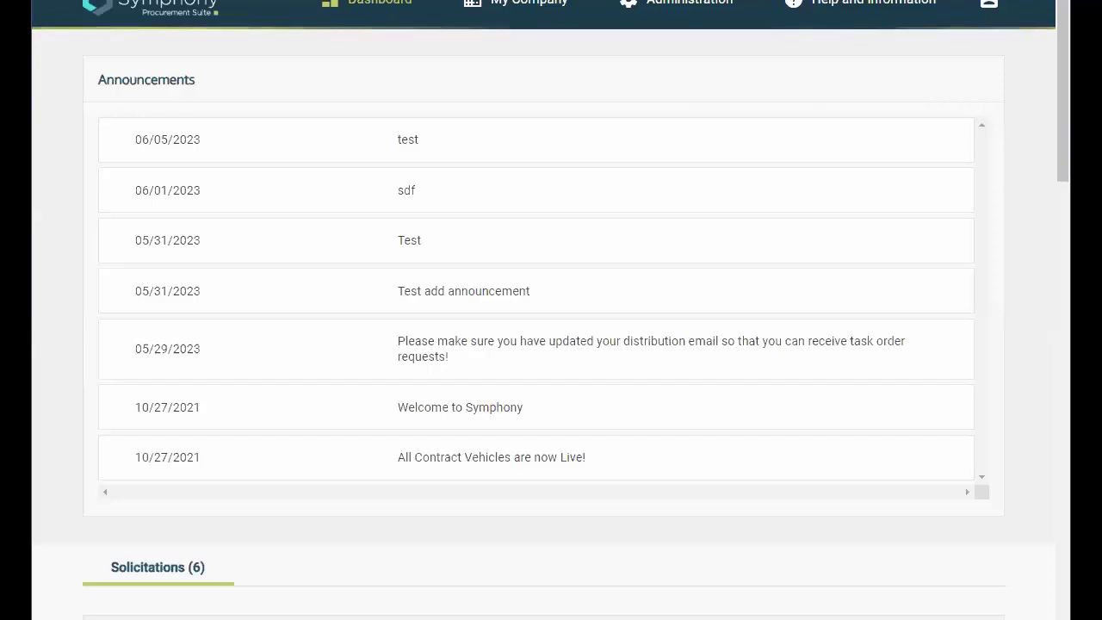
Step: Look through the dashboard's announcements and the domains listed under the GSA OASIS+ Total Small Business solicitation
scroll(278, 456, "down", 4)
scroll(286, 457, "down", 4)
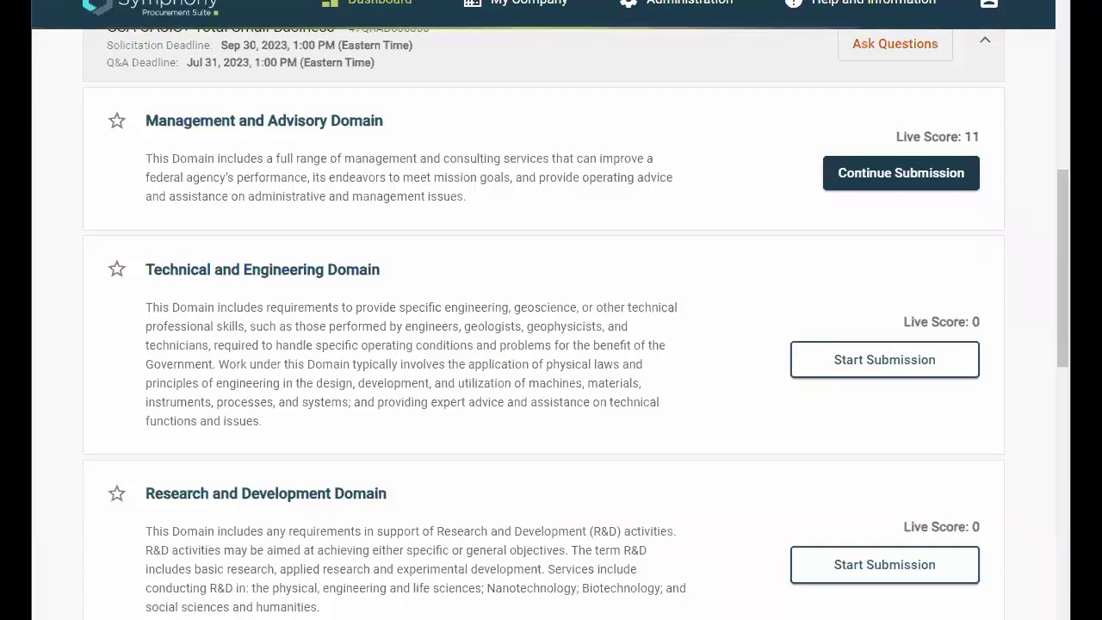
scroll(545, 364, "up", 2)
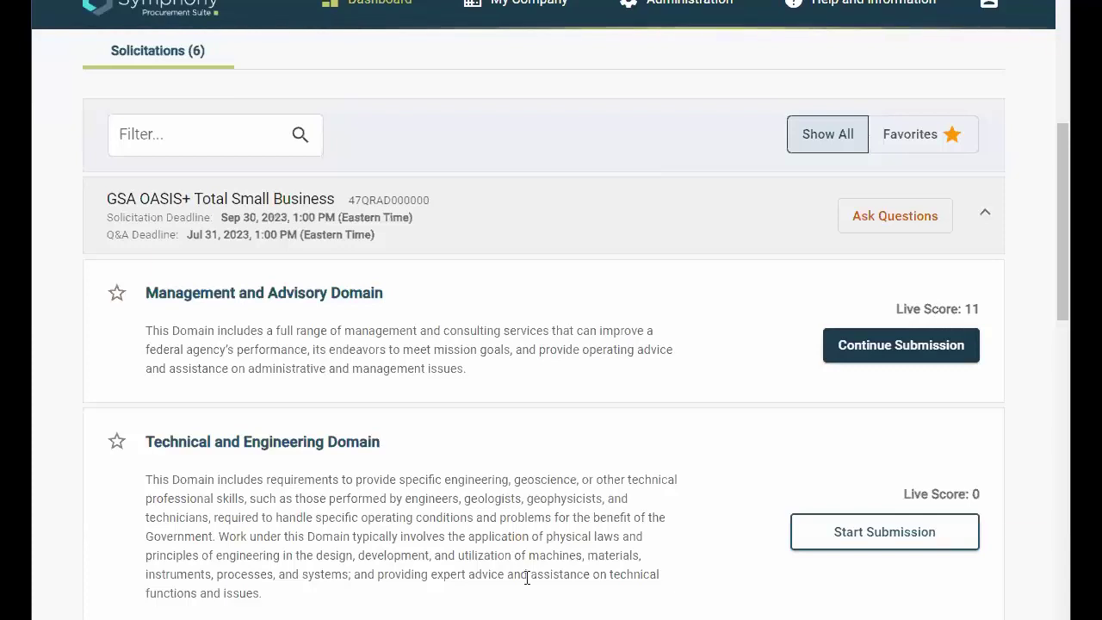
scroll(681, 499, "up", 6)
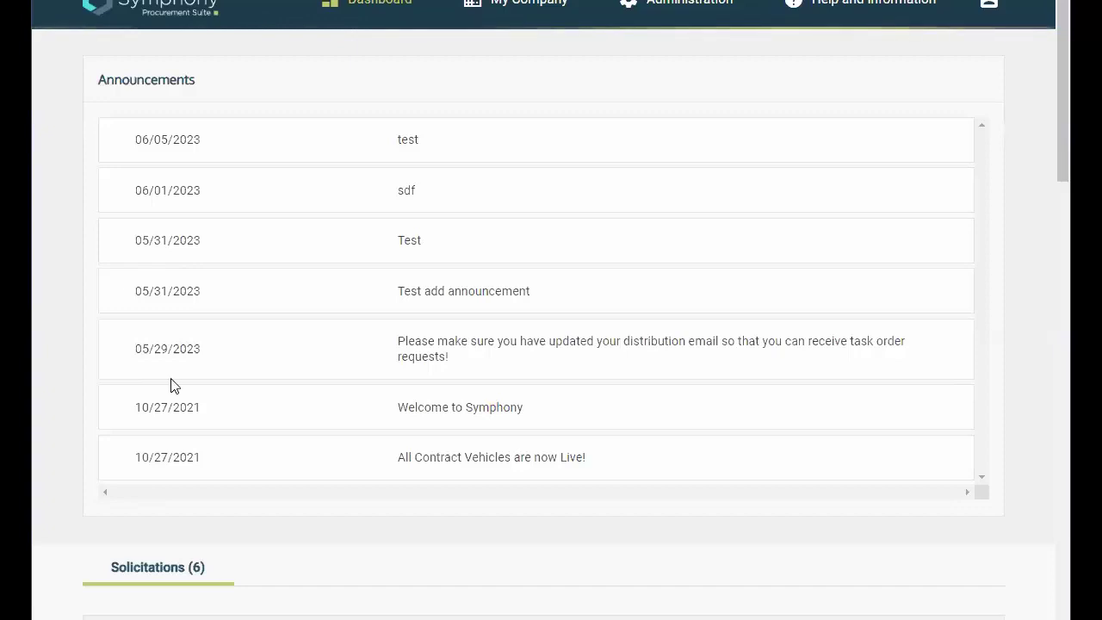
scroll(204, 576, "down", 1)
scroll(204, 572, "up", 1)
Step: Open the company's asset area and examine its Business Factors and SAM Data
left_click(515, 5)
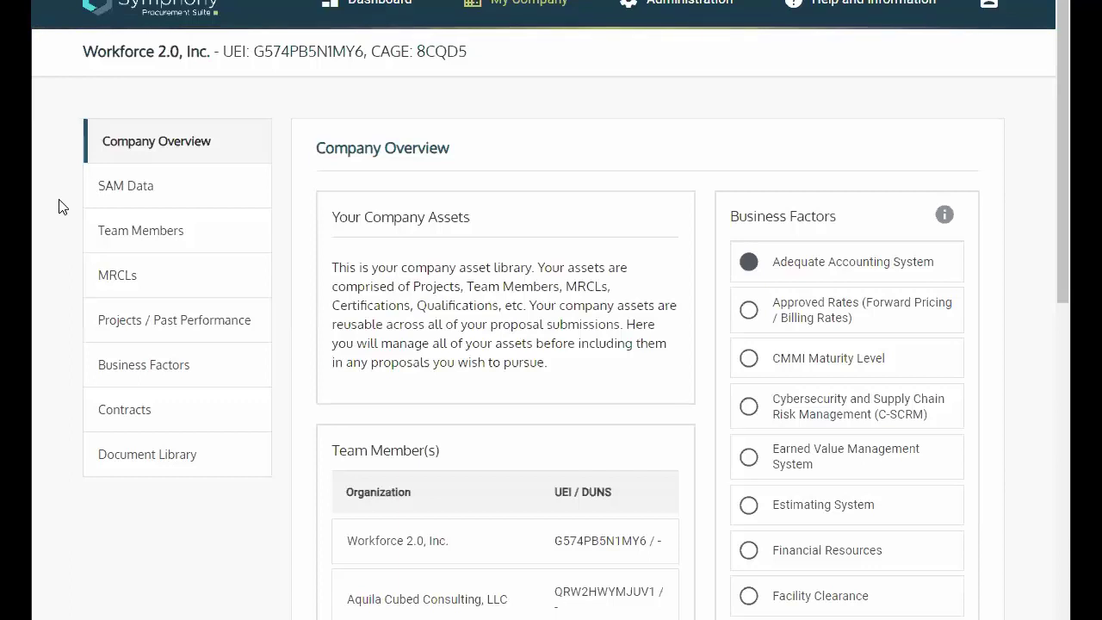
left_click(142, 367)
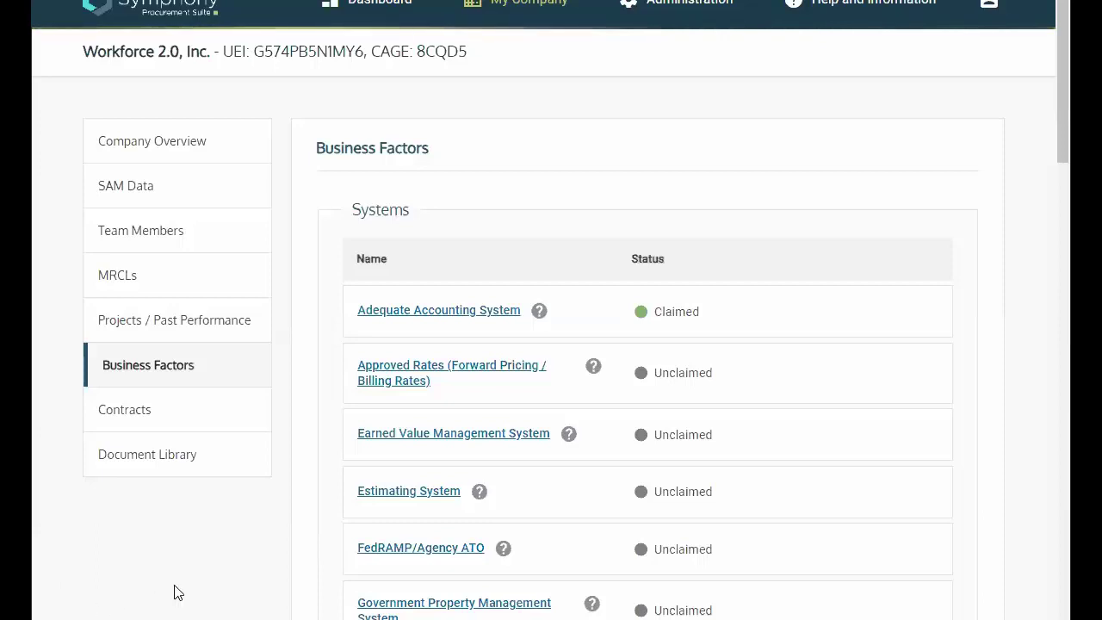
scroll(172, 592, "down", 1)
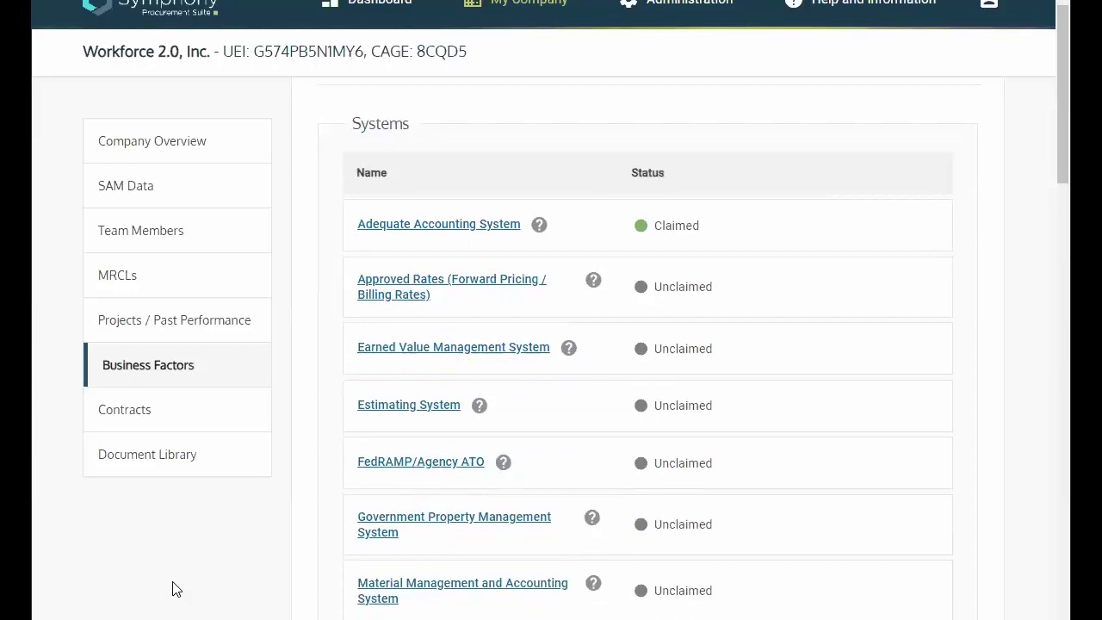
scroll(176, 589, "down", 1)
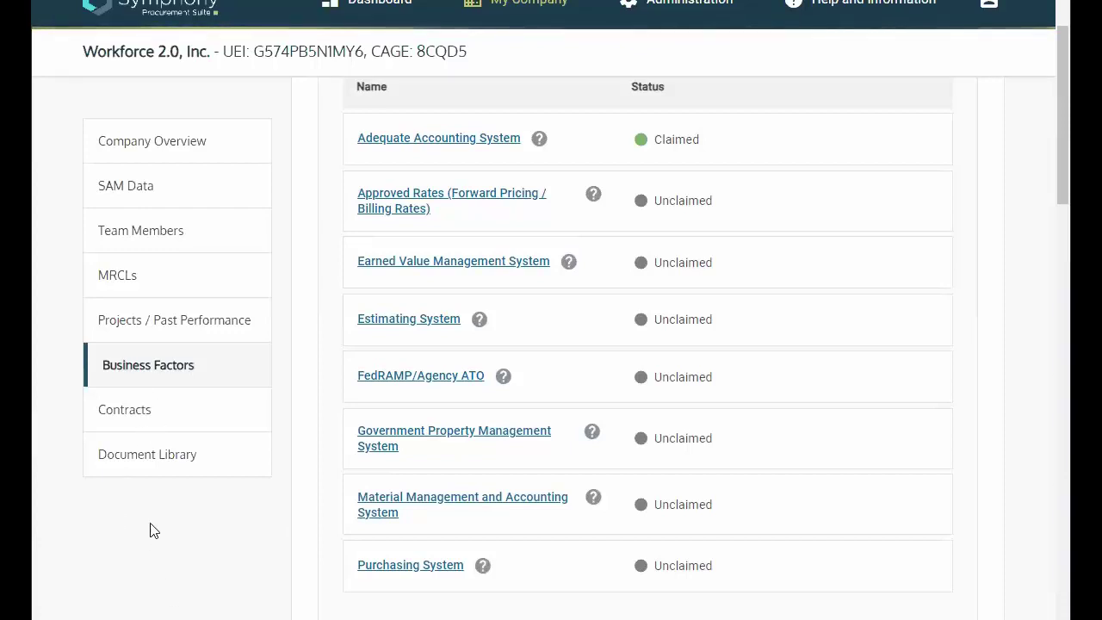
left_click(112, 191)
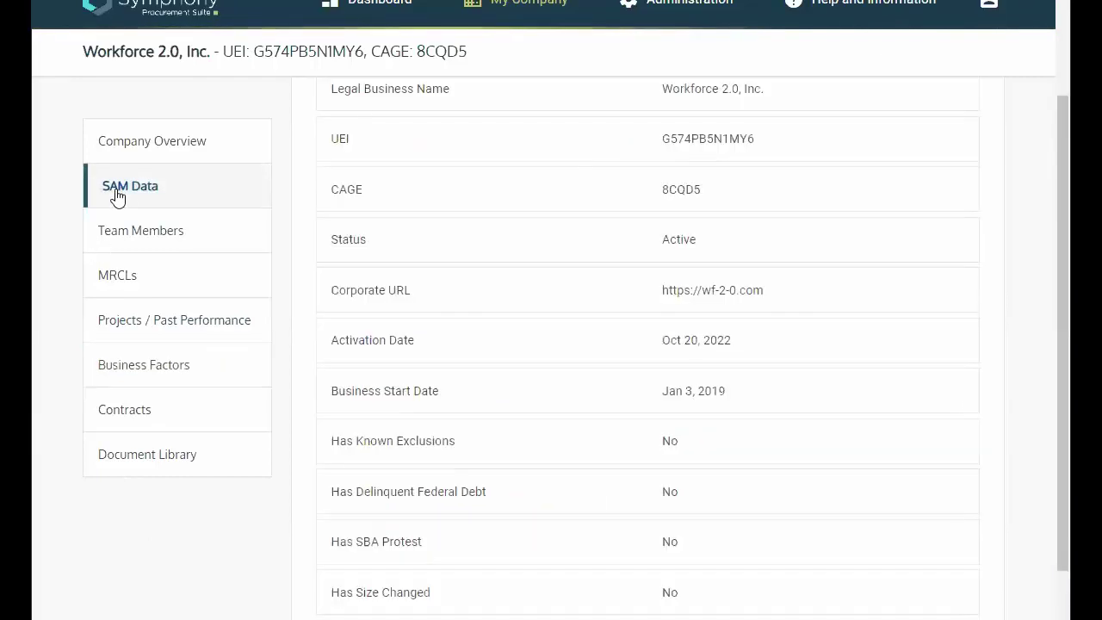
scroll(494, 479, "up", 2)
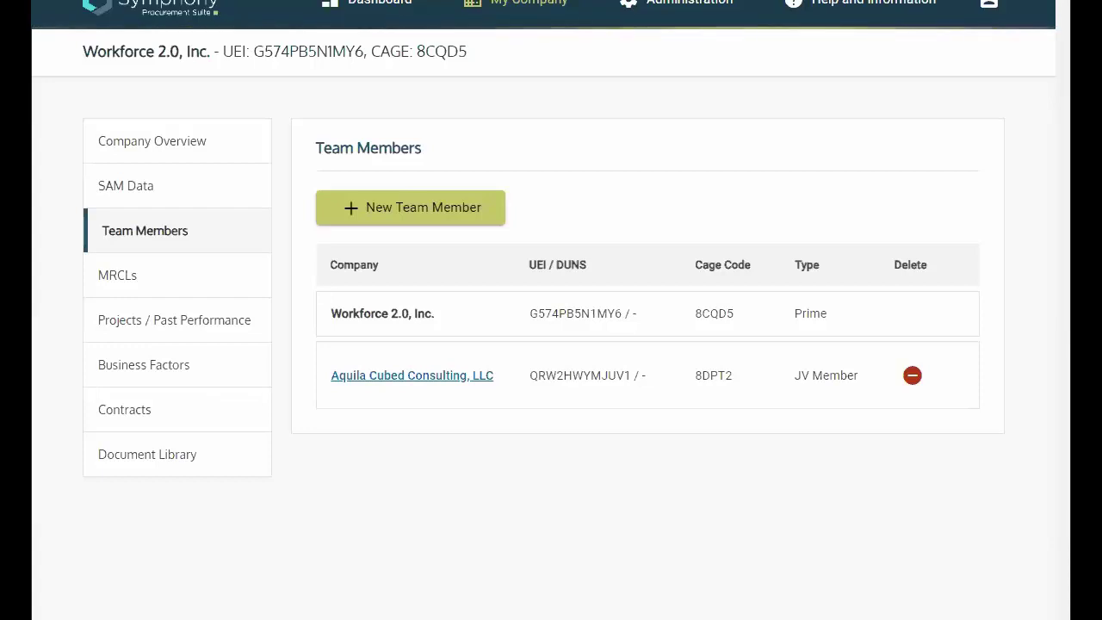
Step: Open Test Project 1.0 from the company's past performance projects for editing, accepting the project modification notice
left_click(177, 325)
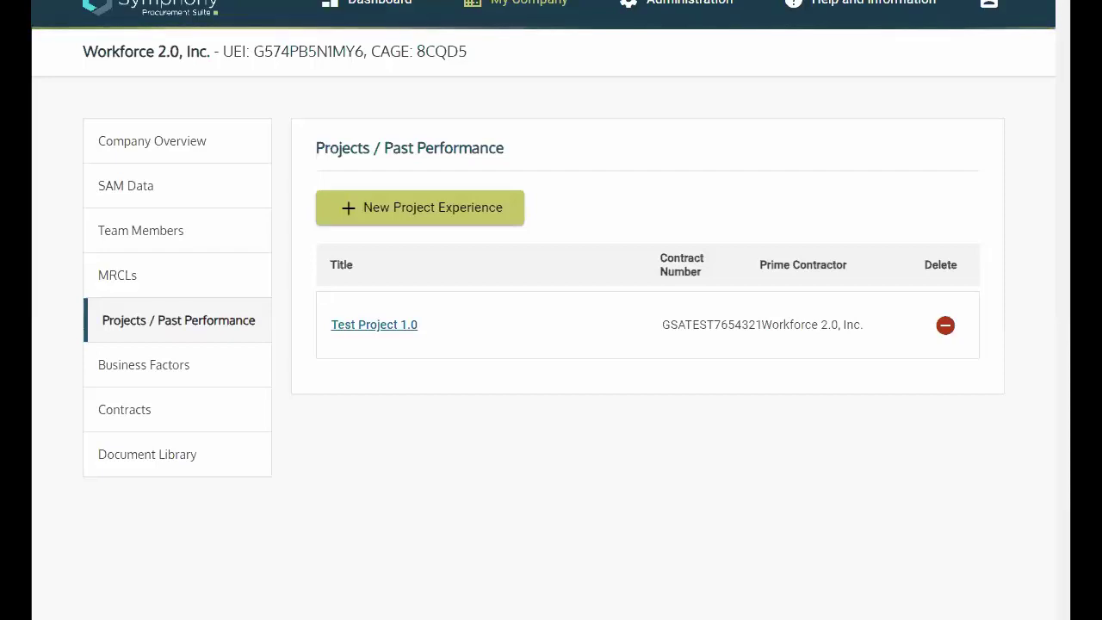
left_click(405, 328)
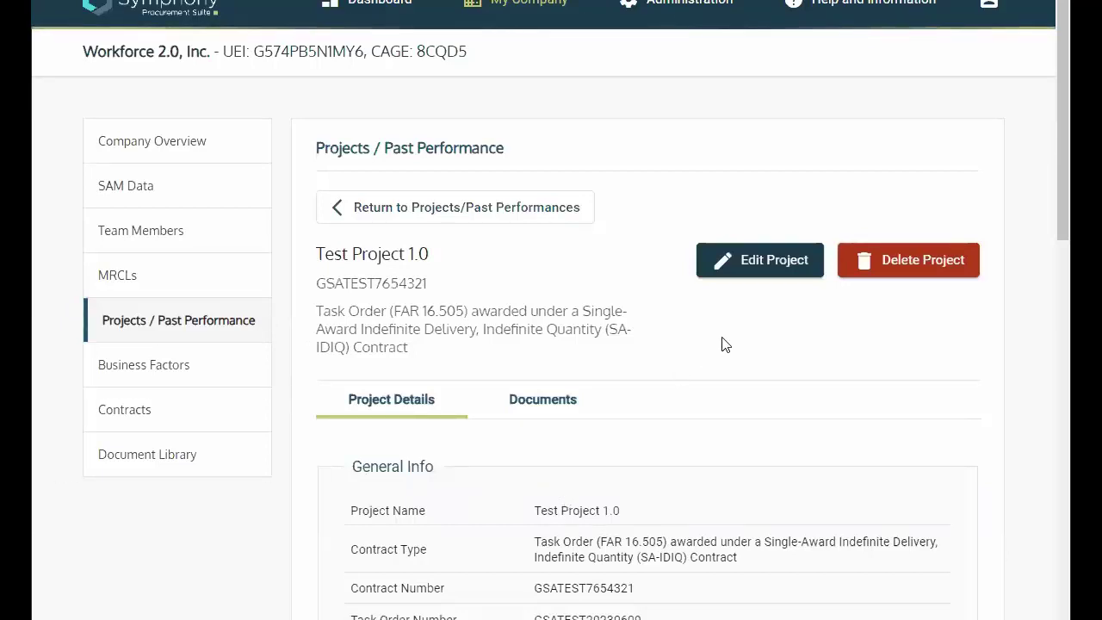
left_click(762, 259)
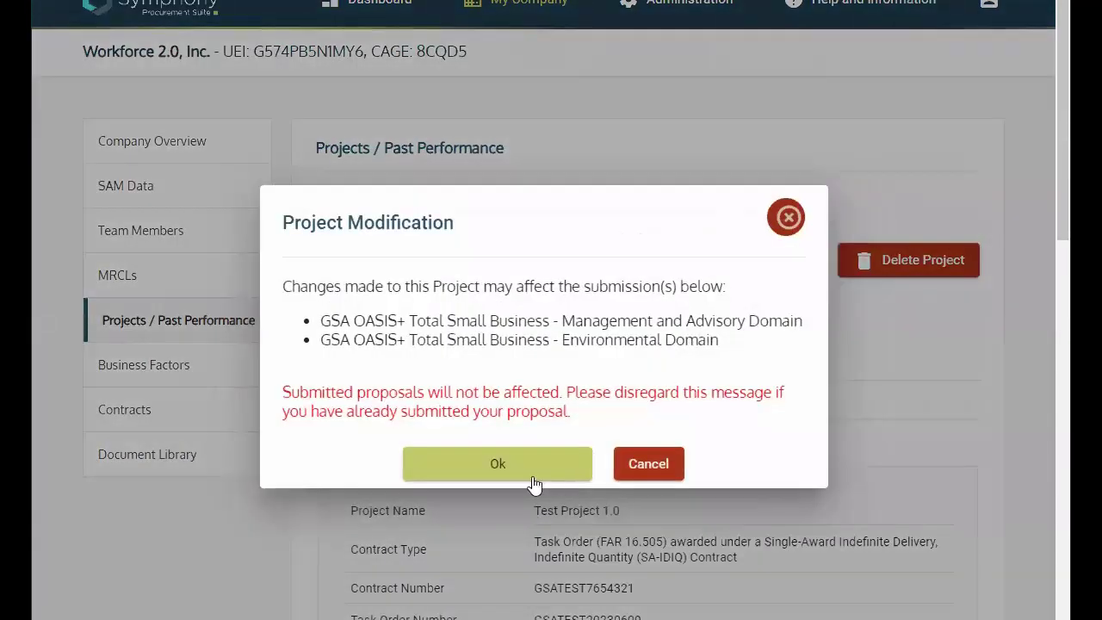
left_click(530, 476)
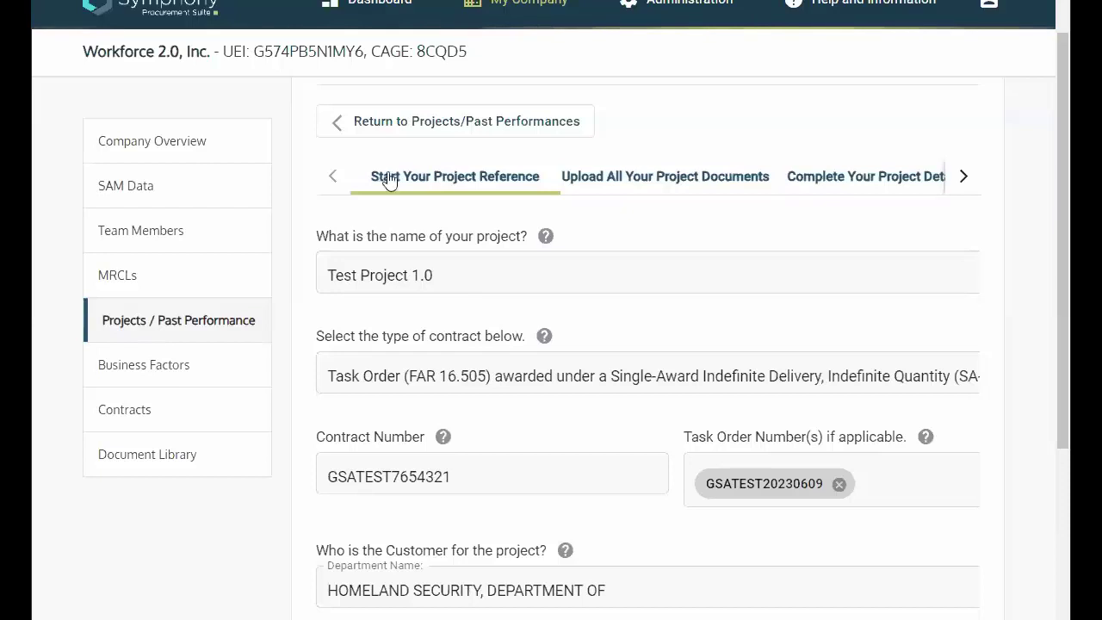
Step: Go through Test Project 1.0's document upload, project details and review stages
left_click(647, 176)
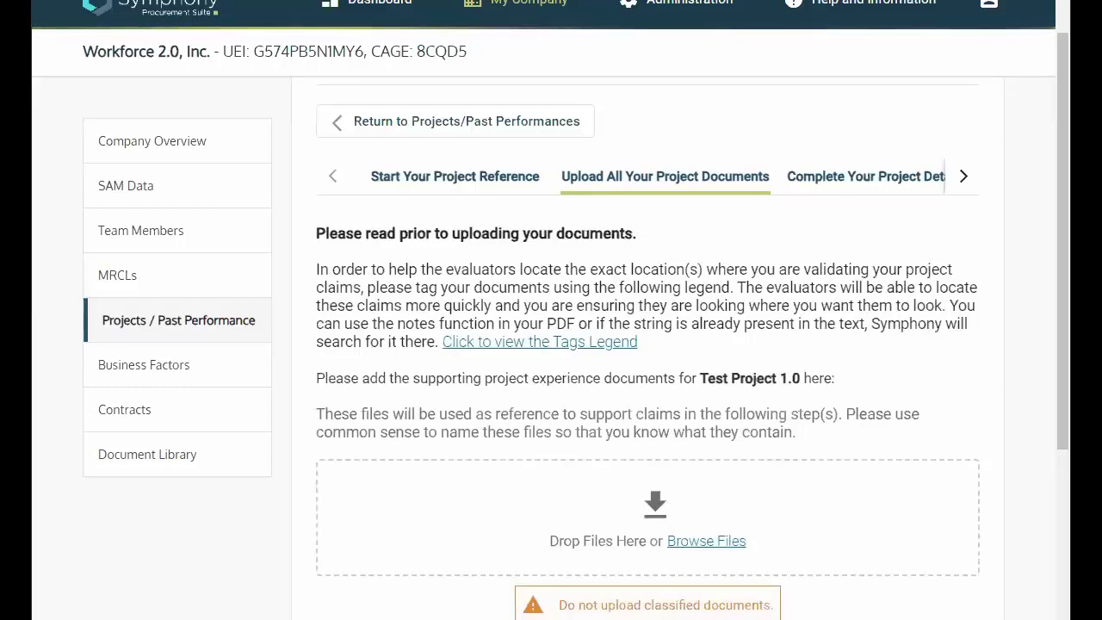
left_click(866, 179)
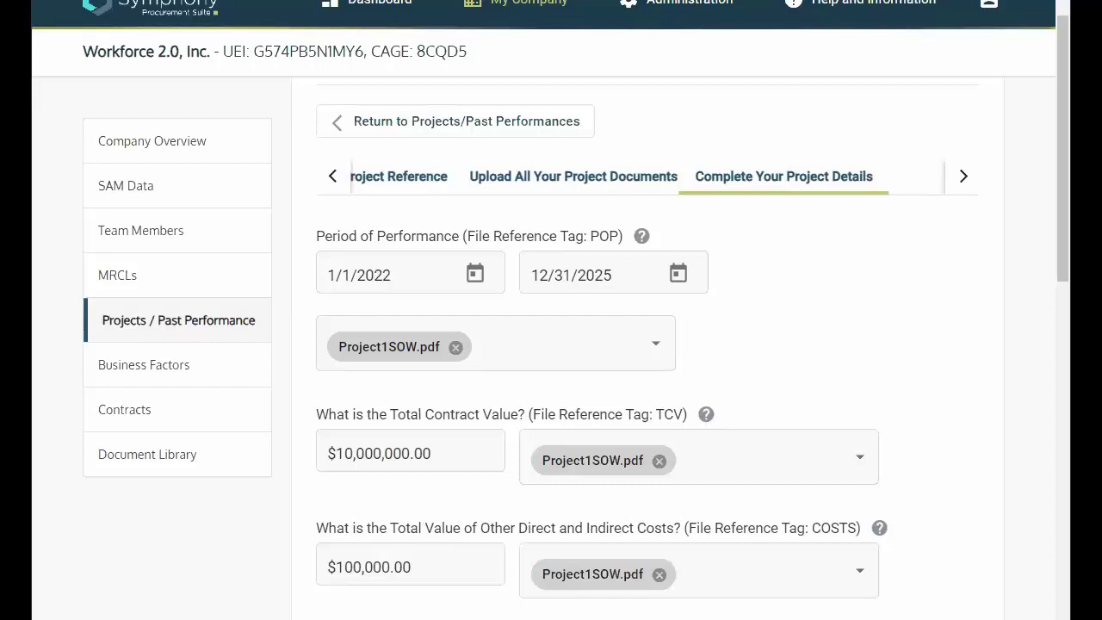
left_click(964, 177)
left_click(857, 185)
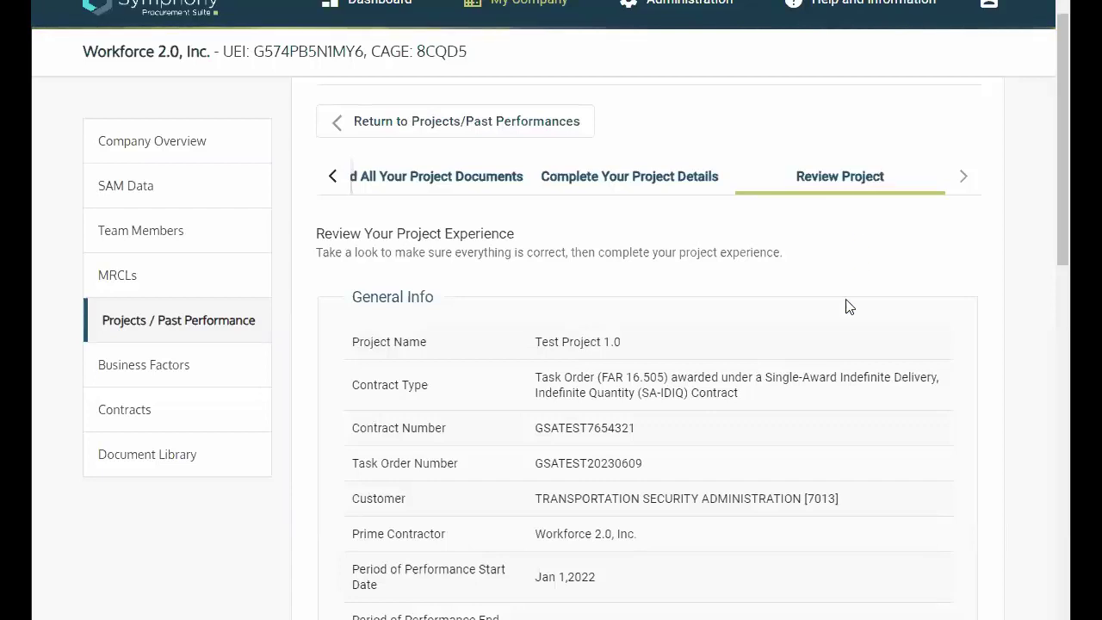
Step: Check the company's contracts, and continue the Management and Advisory Domain submission from the dashboard
left_click(116, 420)
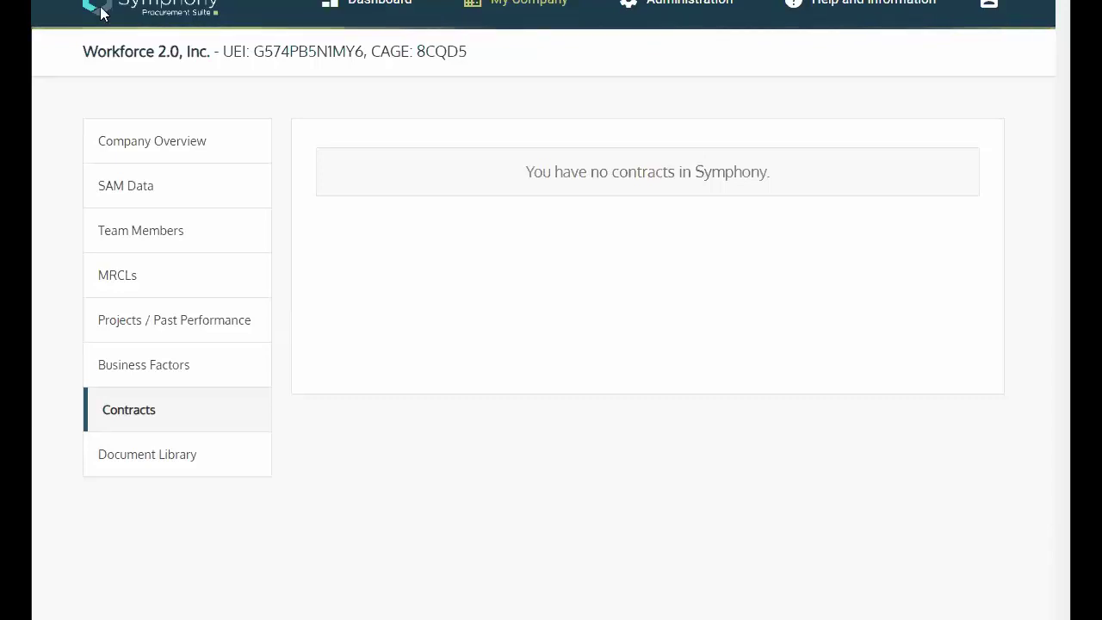
left_click(370, 5)
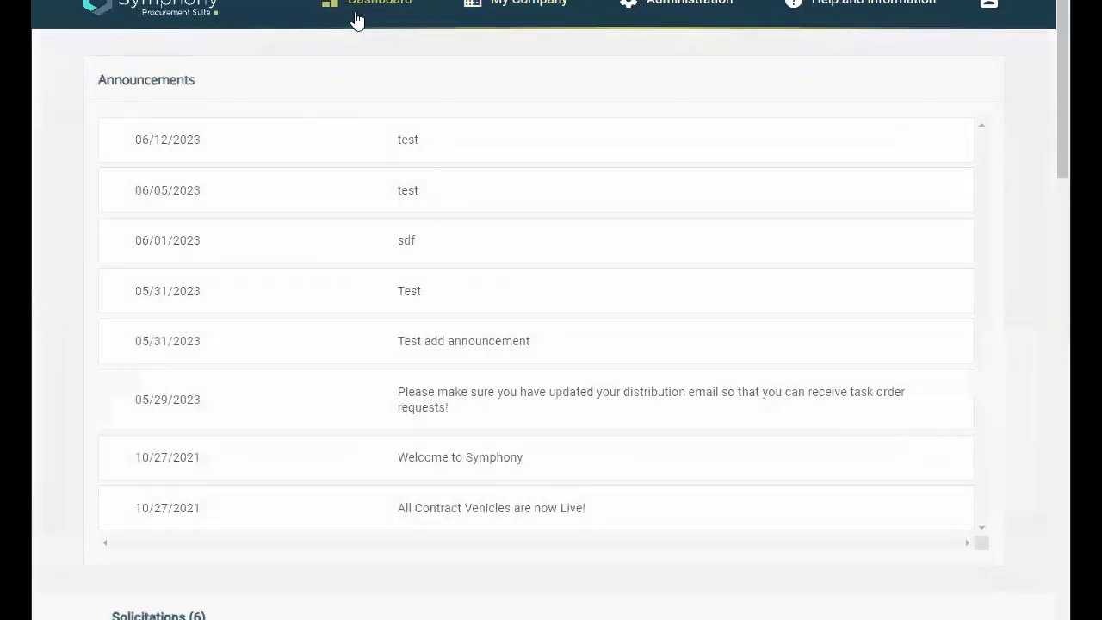
scroll(349, 289, "down", 4)
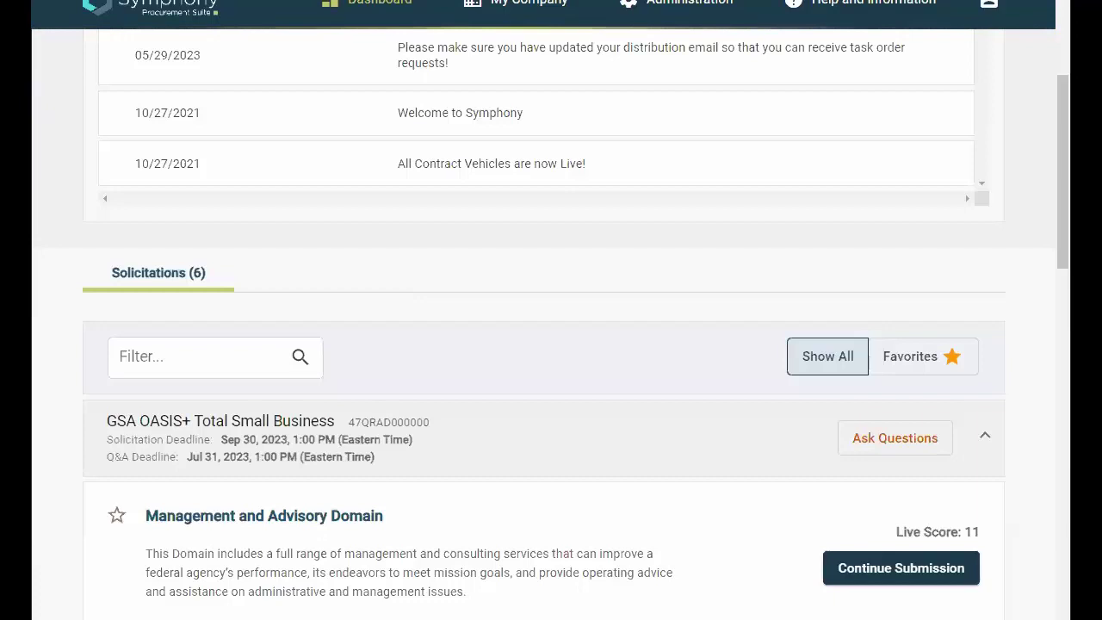
scroll(551, 344, "down", 1)
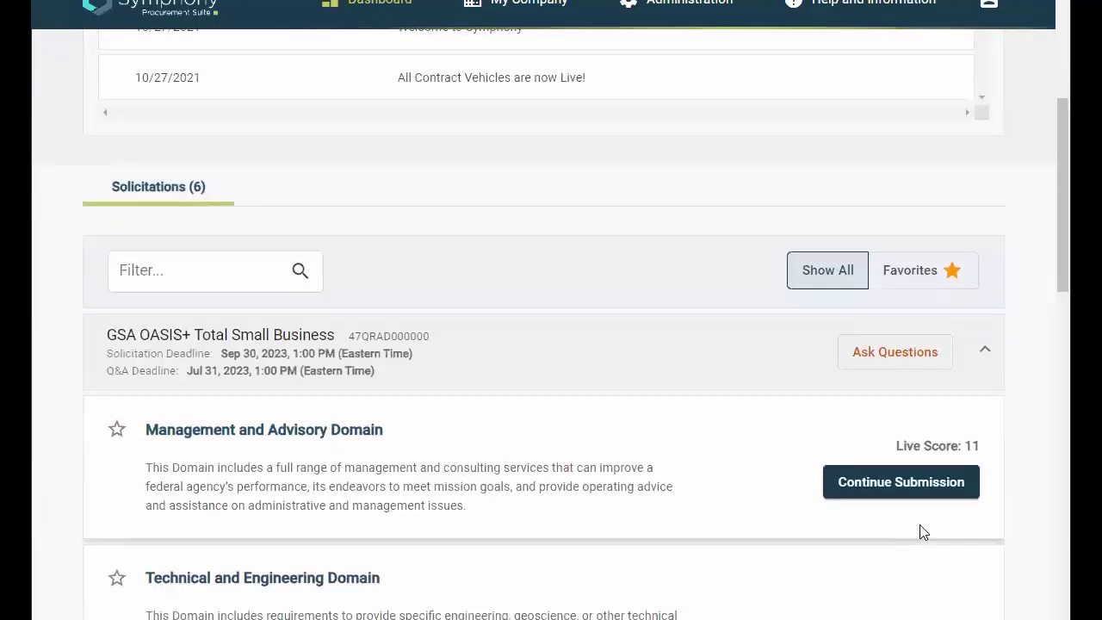
left_click(927, 487)
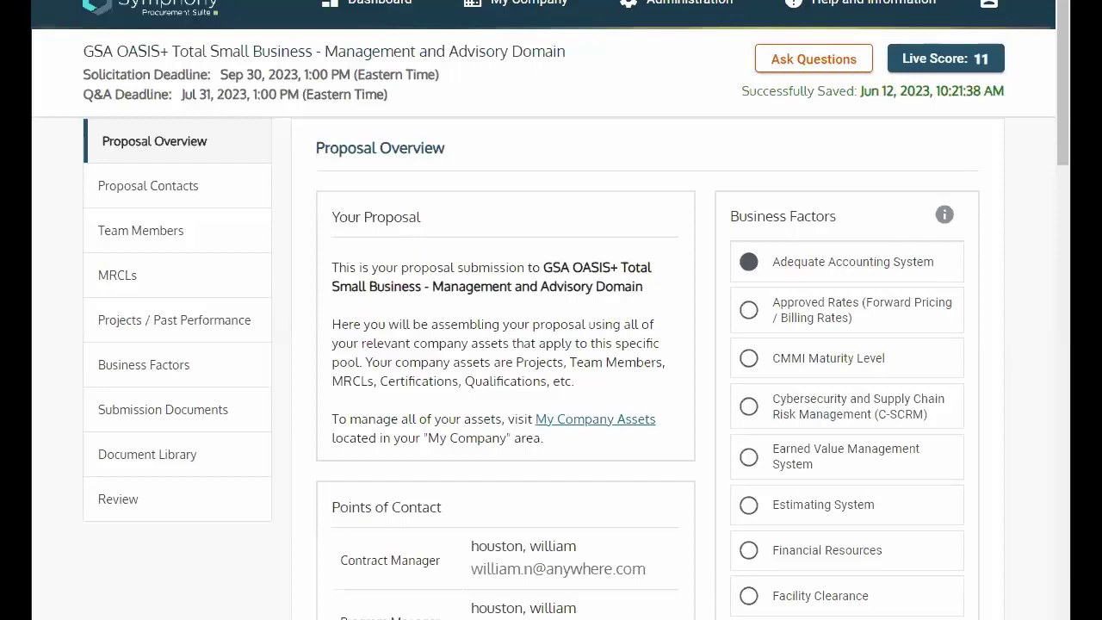
Step: Examine the proposal's overview, its contacts and the performance factors claimed for Test Project 1.0
scroll(636, 368, "down", 10)
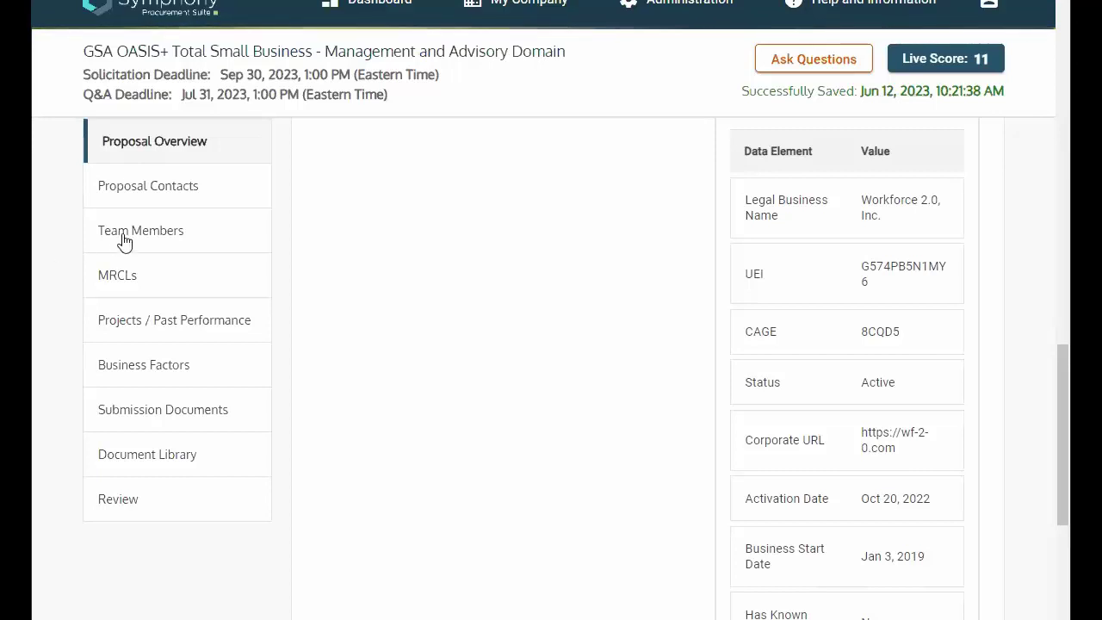
left_click(153, 190)
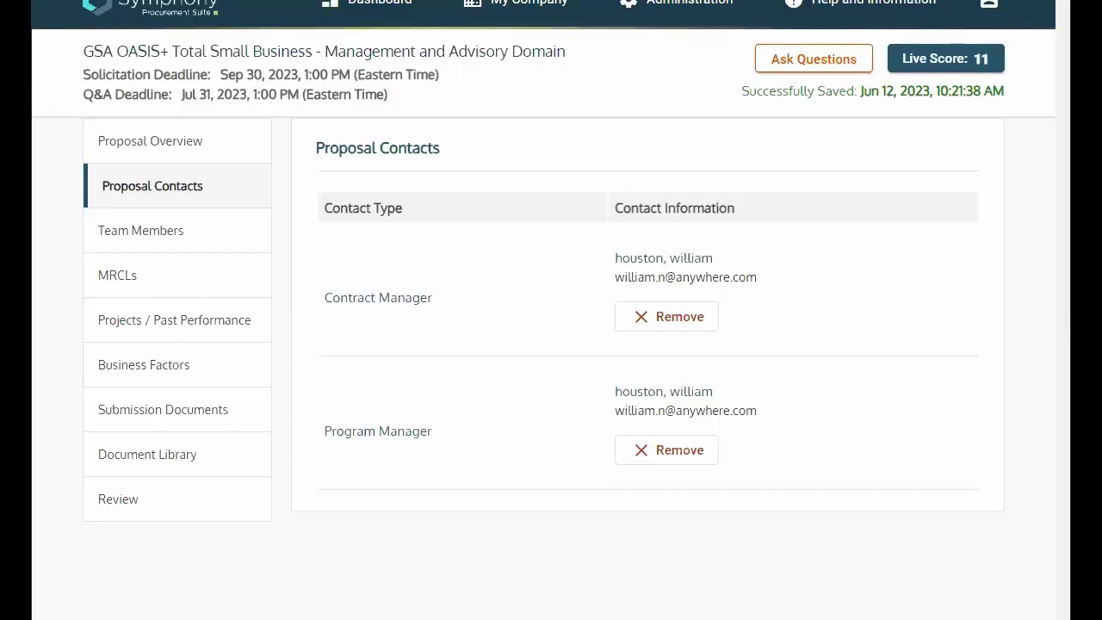
left_click(170, 320)
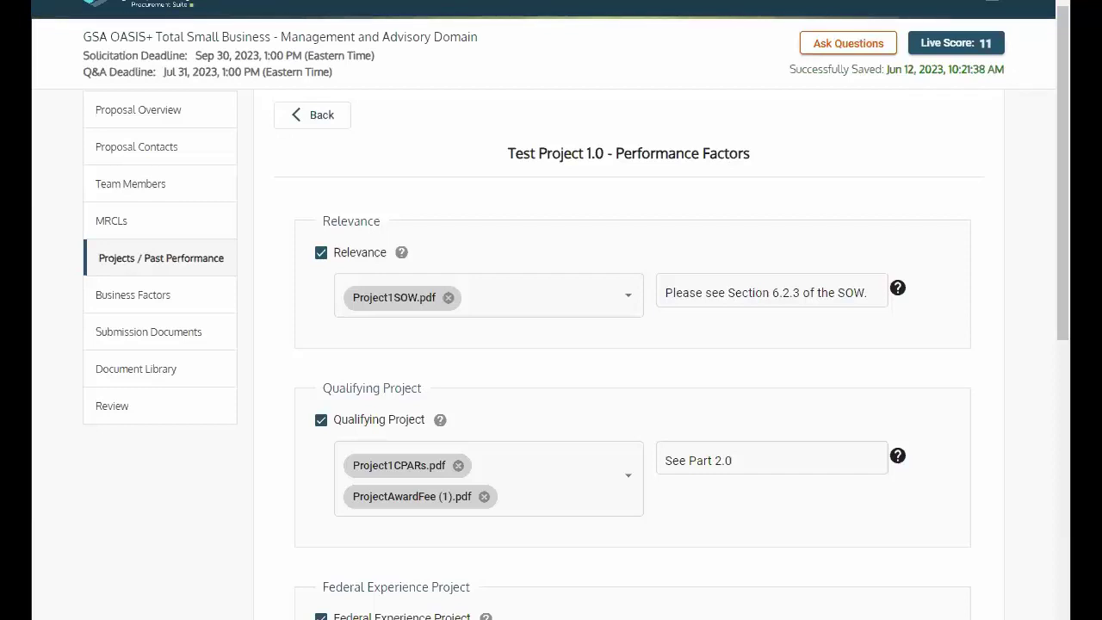
scroll(455, 551, "down", 6)
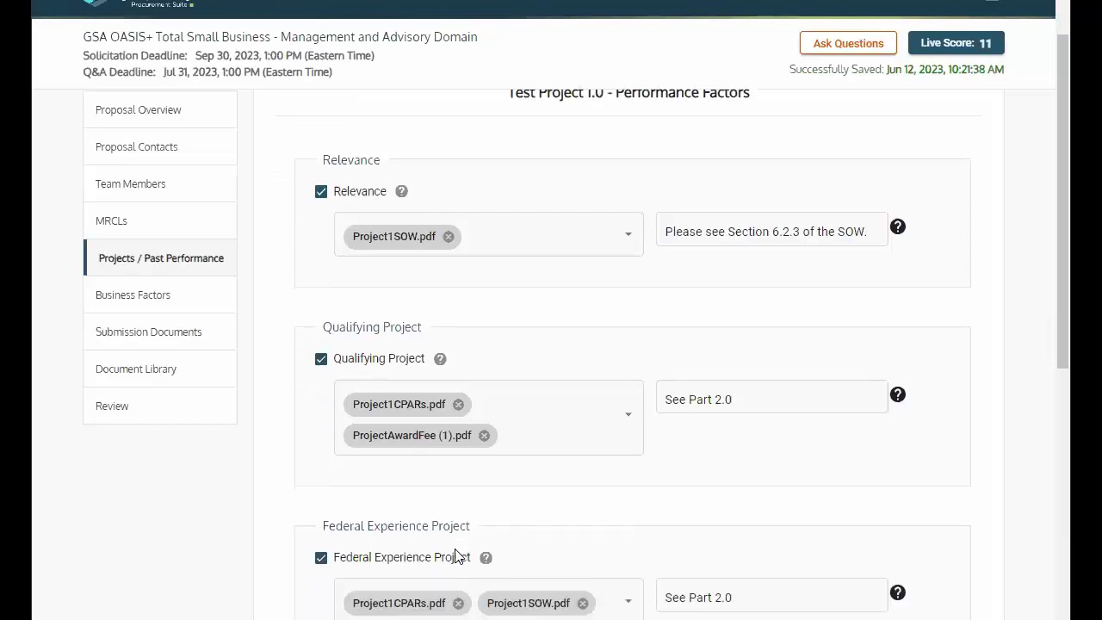
scroll(449, 551, "down", 3)
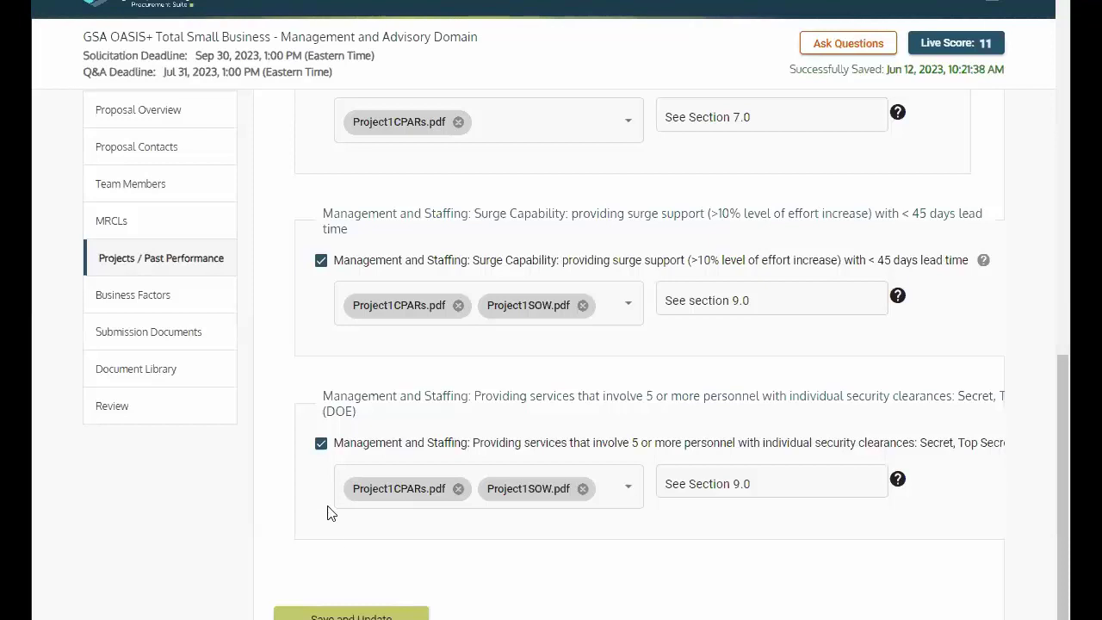
Step: Upload SF33 blank.pdf to the submission documents as the SF 33 attachment
left_click(181, 334)
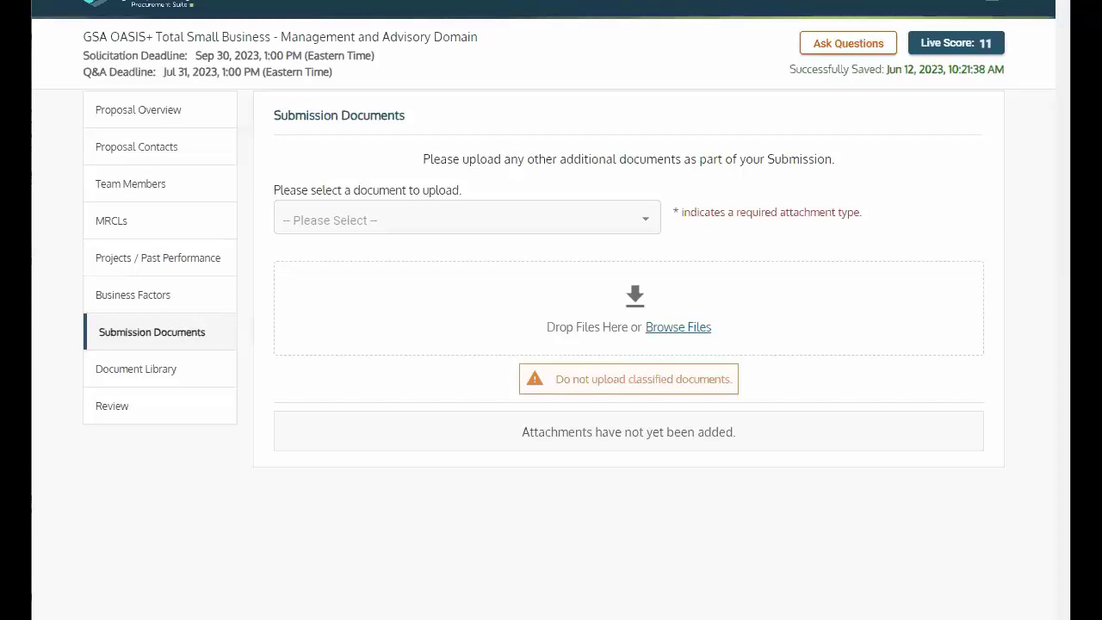
left_click(370, 222)
left_click(369, 220)
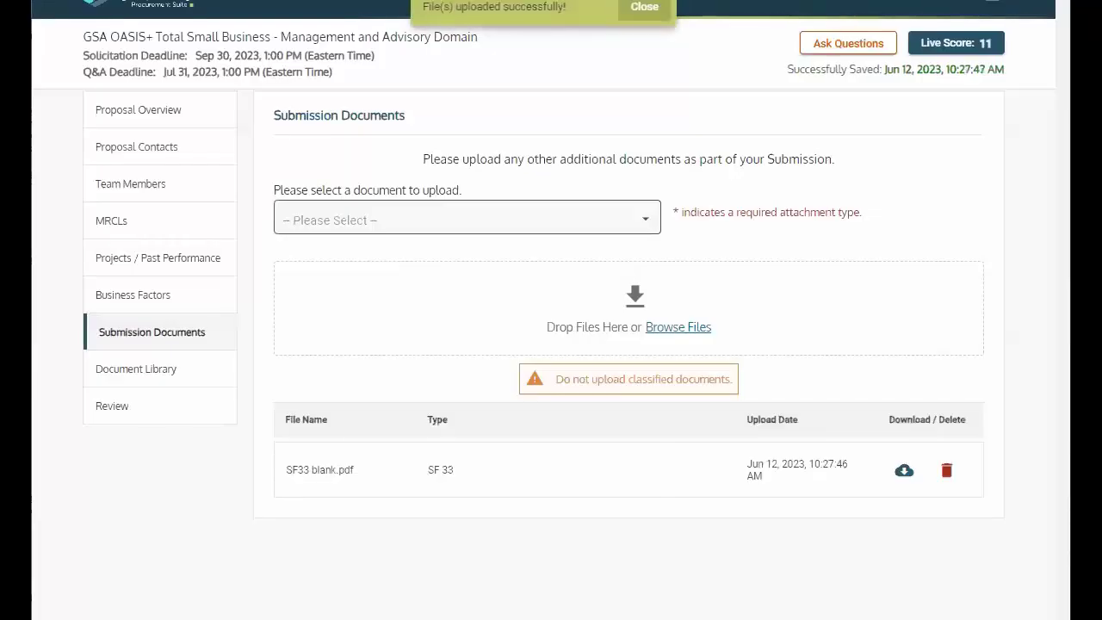
left_click(635, 23)
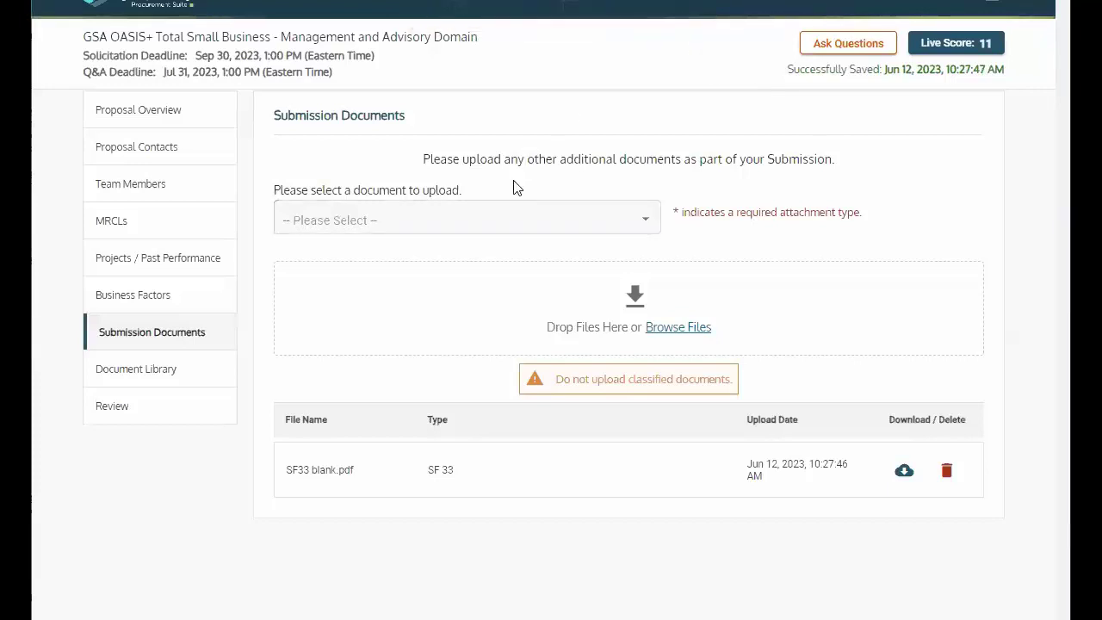
Step: Upload Cover Letter.pdf to the submission documents as the Cover Letter attachment
left_click(509, 219)
left_click(499, 251)
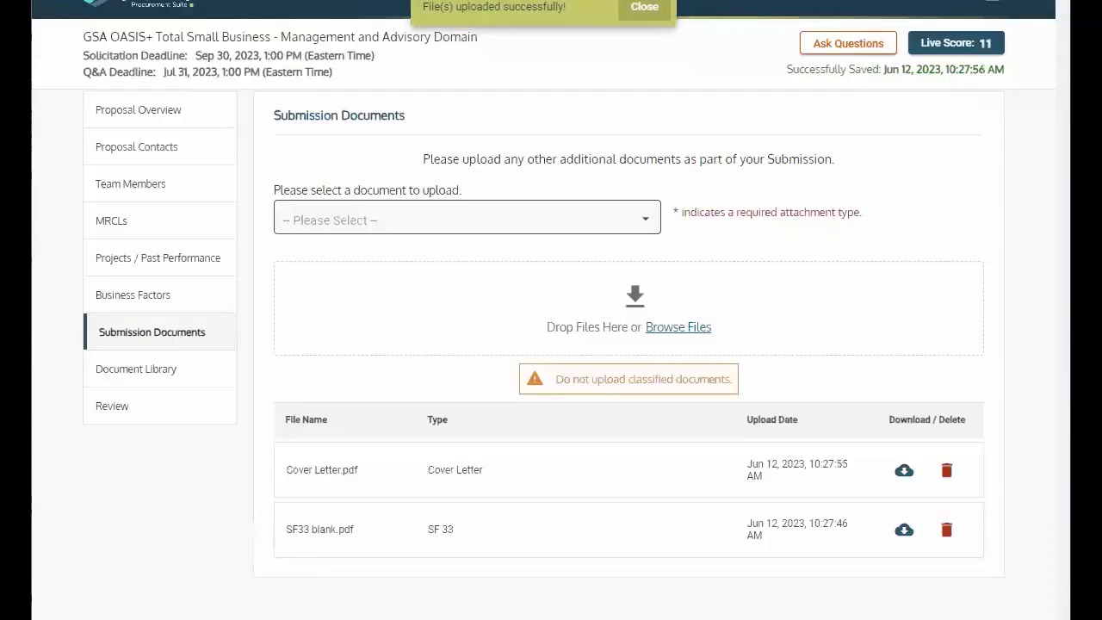
left_click(641, 9)
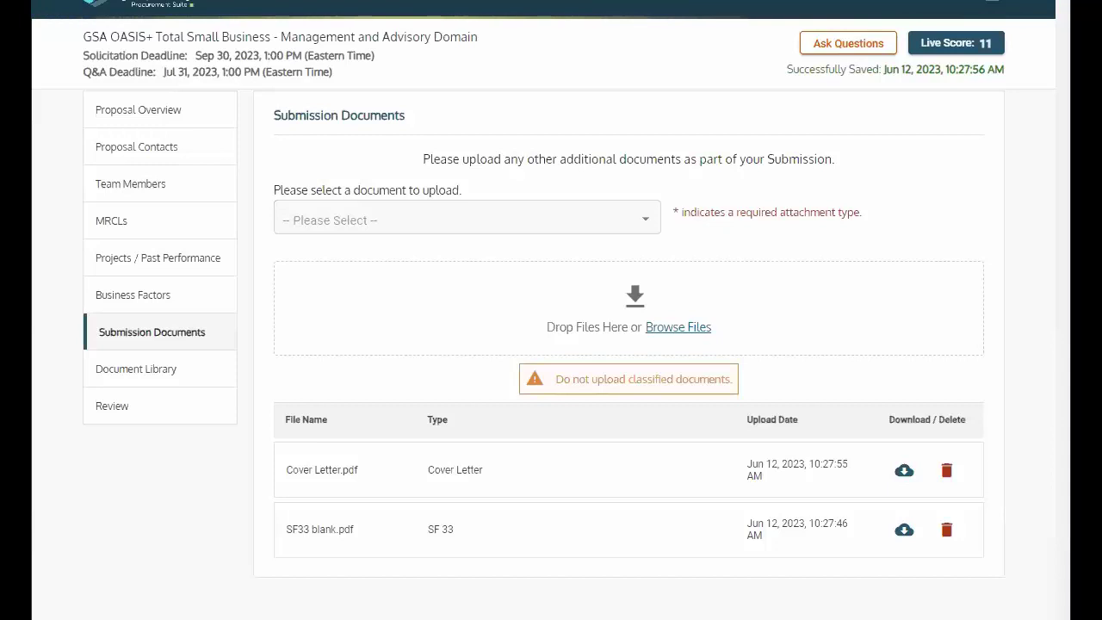
Step: View the proposal's document library with its files grouped by team members, projects and business factors
left_click(138, 365)
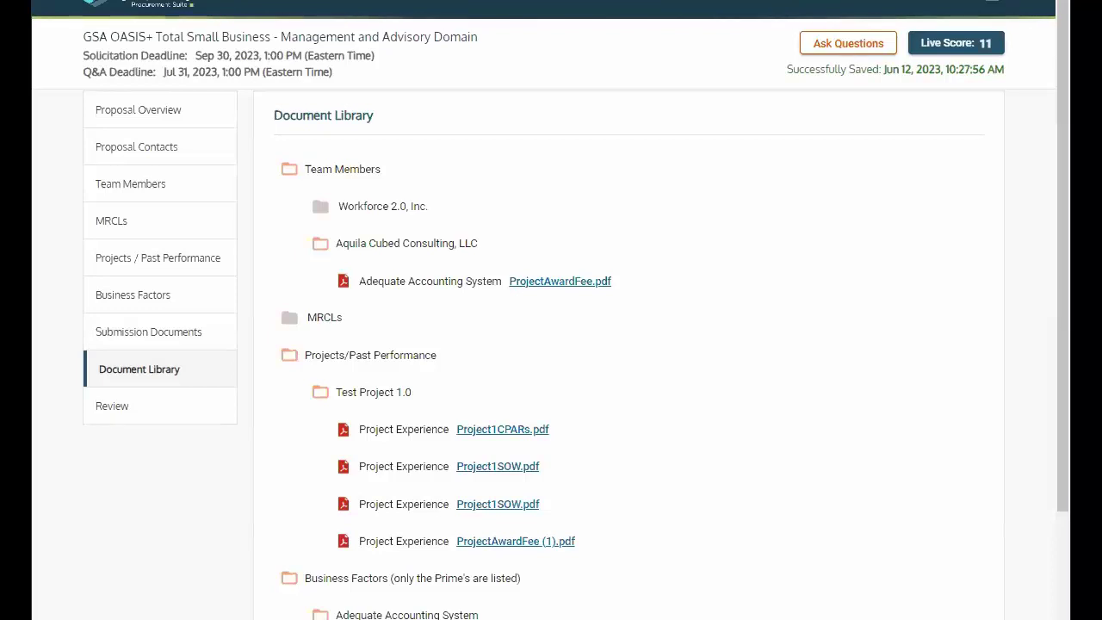
Step: Review the proposal's compliance issues and summary sections, and certify the information as accurate and complete on behalf of Workforce 2.0, Inc
left_click(110, 408)
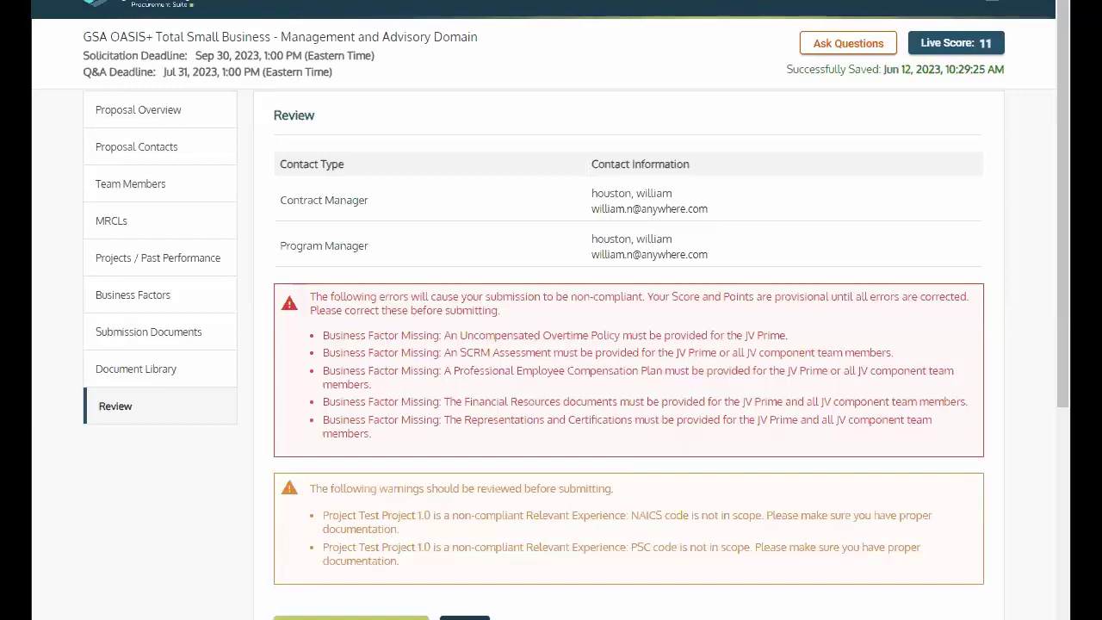
scroll(305, 381, "down", 4)
scroll(303, 383, "down", 2)
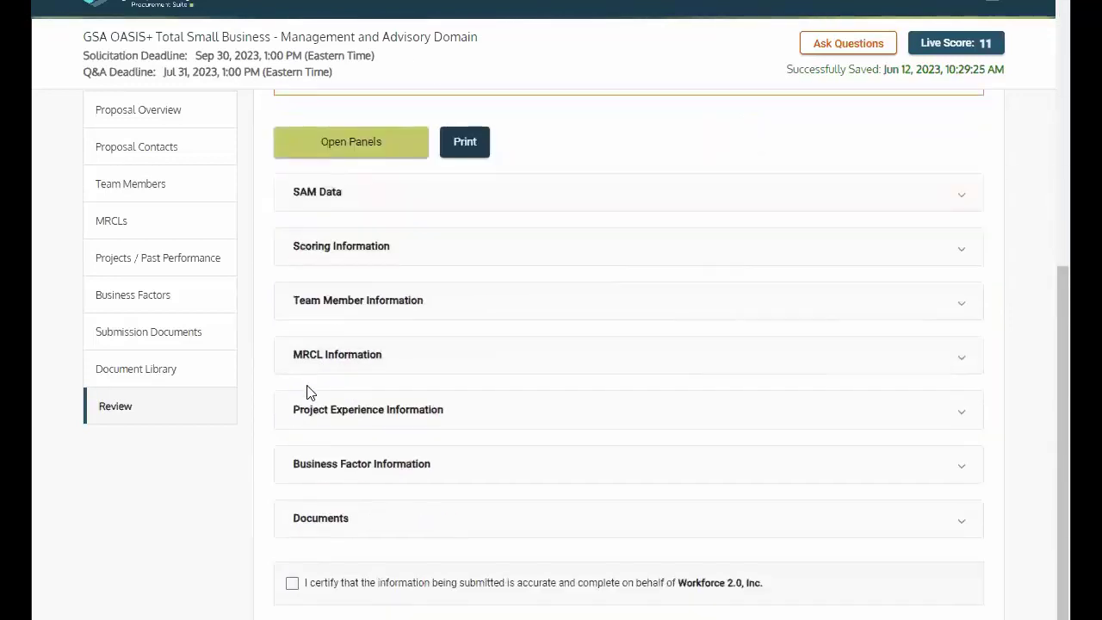
left_click(291, 584)
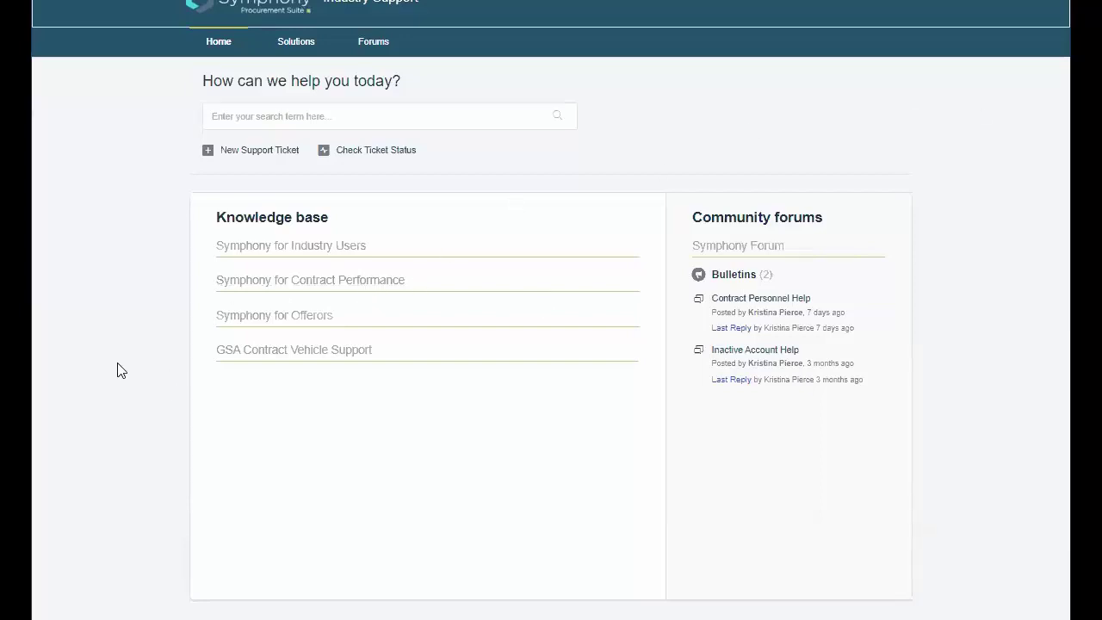
Step: Look through the Symphony for Offerors help topics in the Industry Support knowledge base
left_click(250, 317)
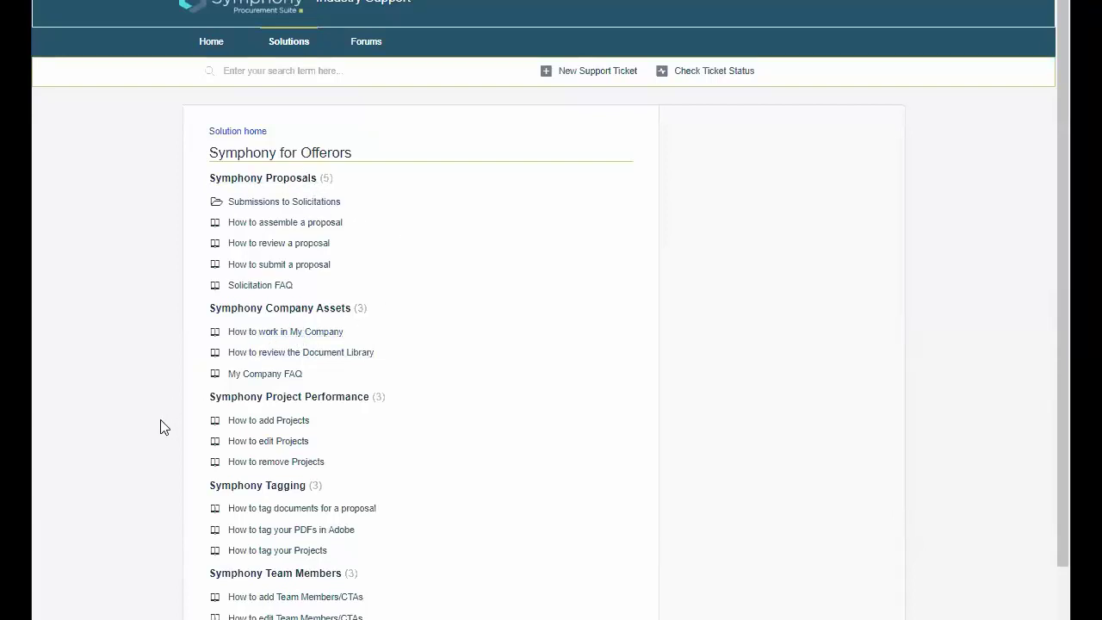
scroll(125, 465, "down", 3)
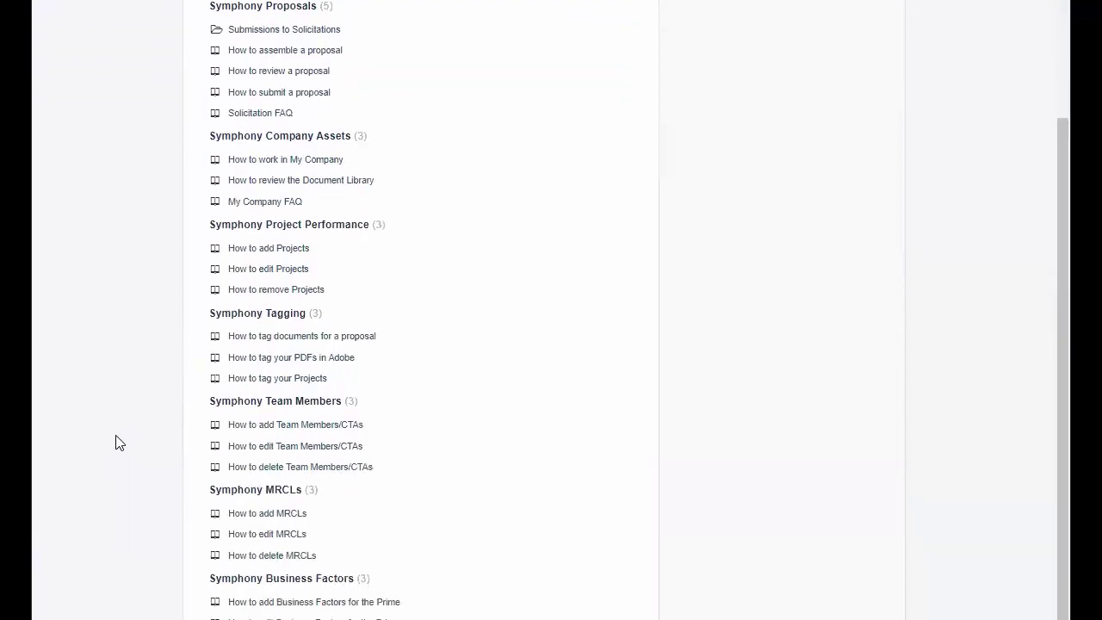
scroll(94, 467, "down", 1)
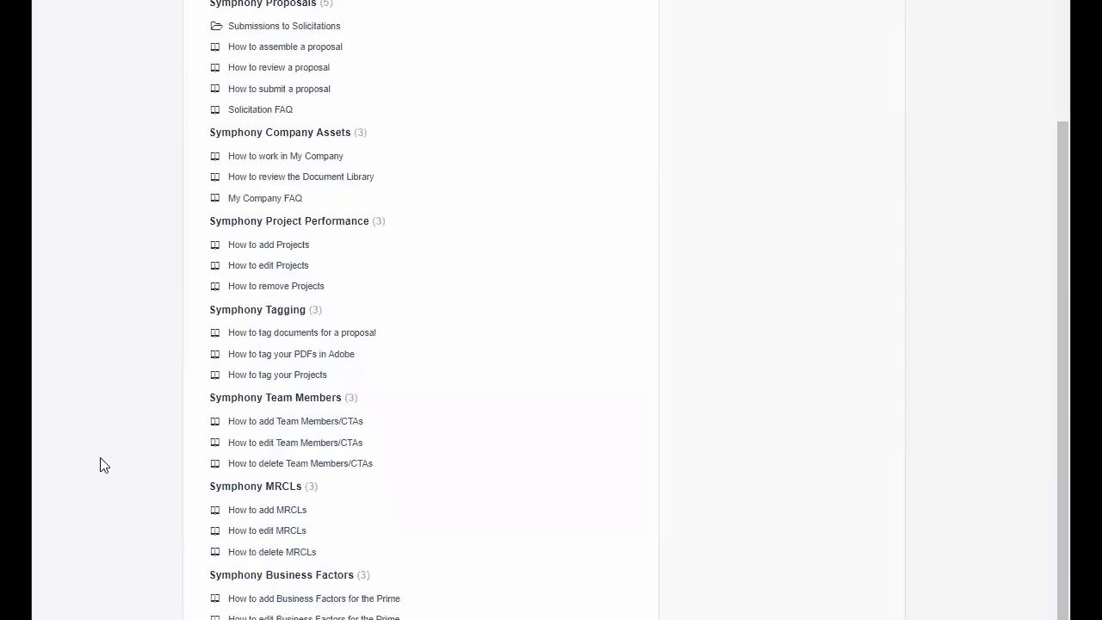
scroll(101, 463, "up", 3)
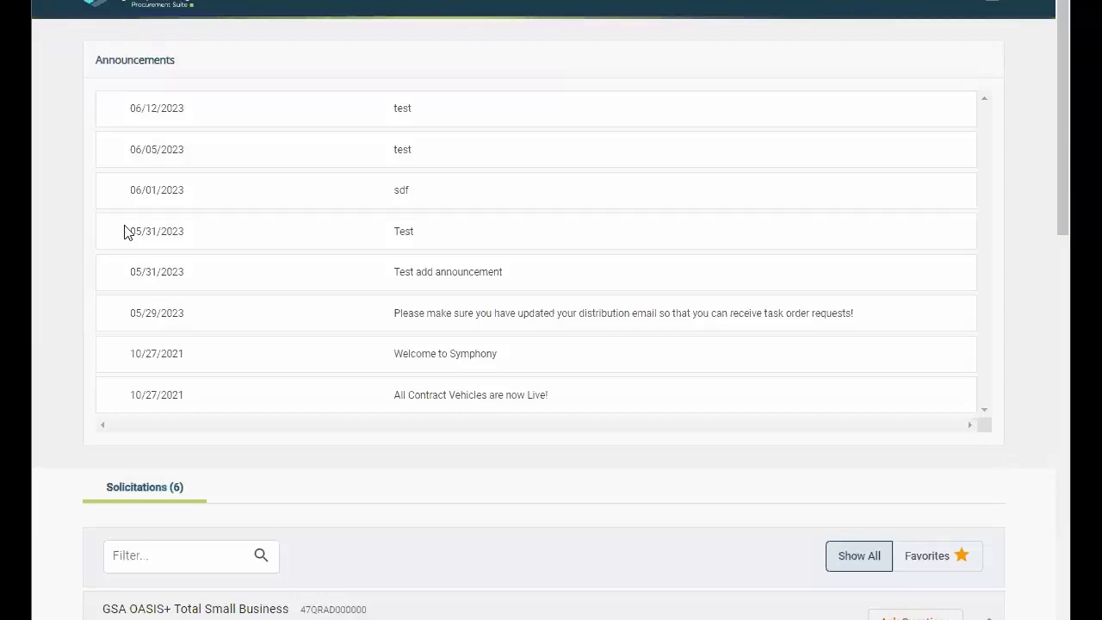
Step: View the domains listed under the GSA OASIS+ Total Small Business solicitation on the Symphony home page
scroll(516, 514, "down", 4)
scroll(517, 514, "down", 2)
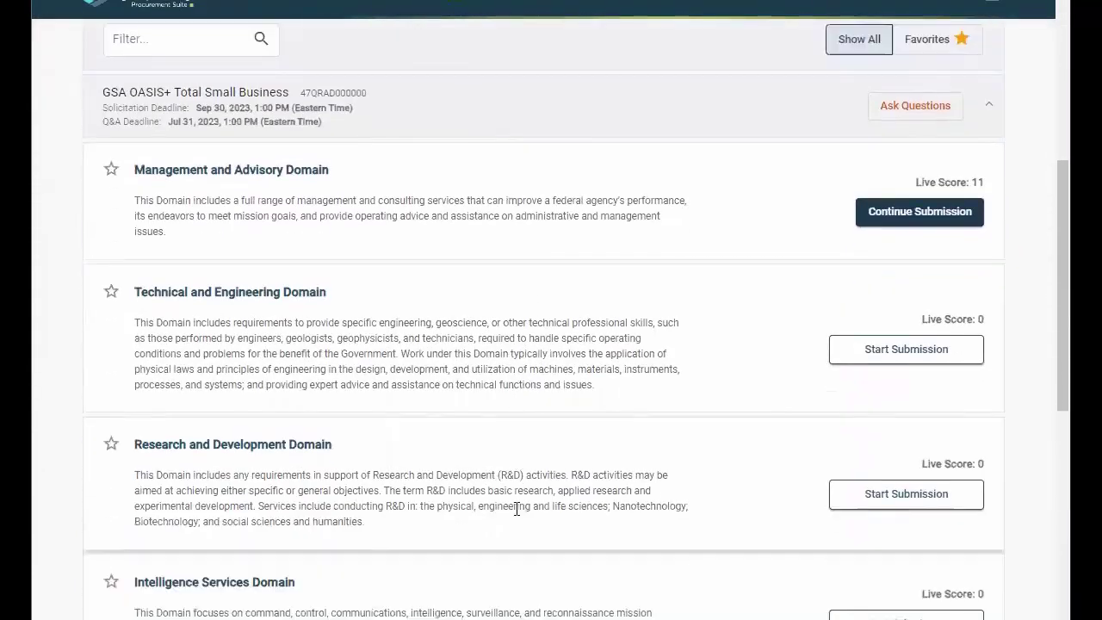